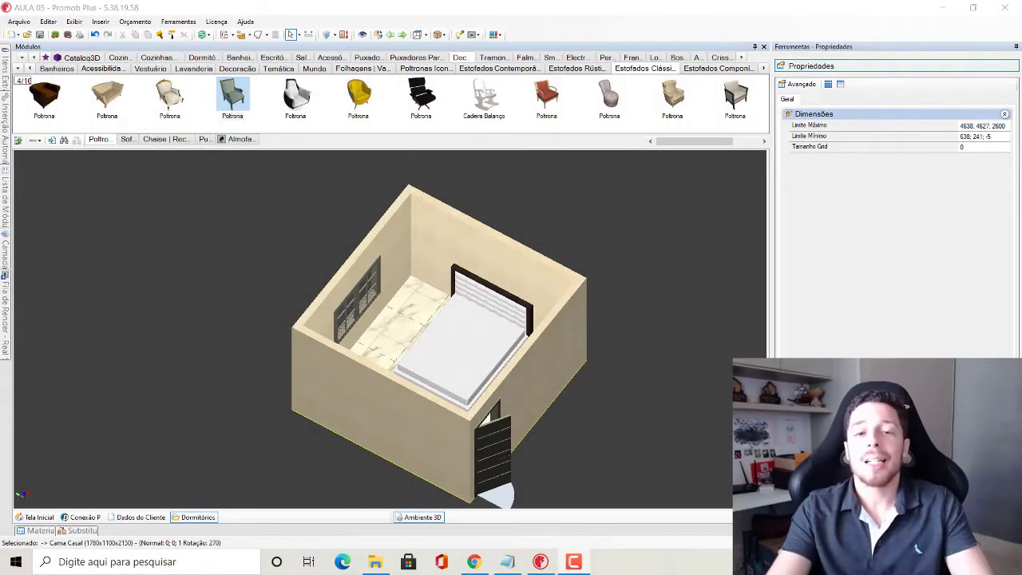
Step: Lower the 4000 mm wall that holds the door using the Rebaixar command
right_drag(650, 379, 581, 357)
click(533, 363)
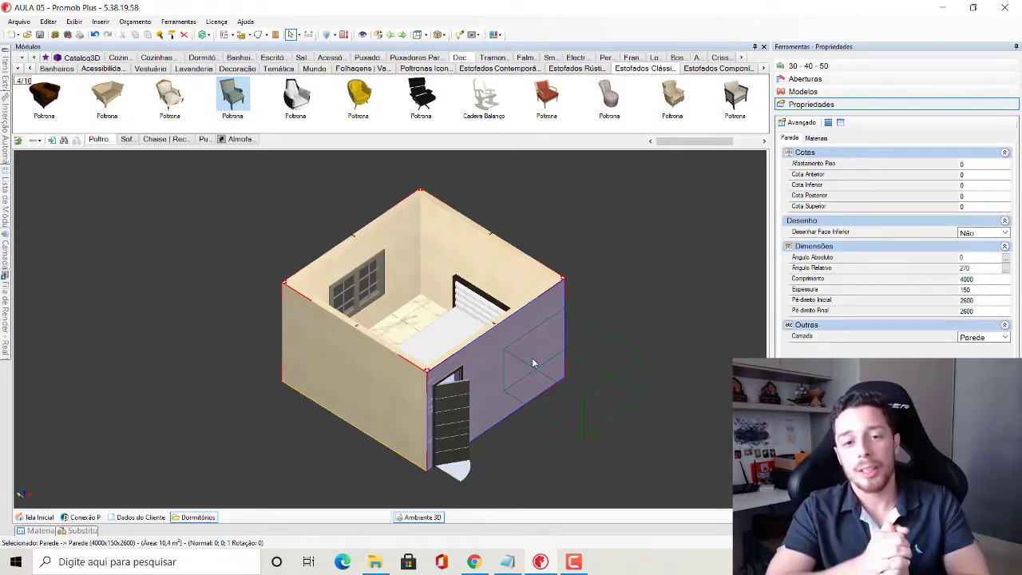
click(667, 233)
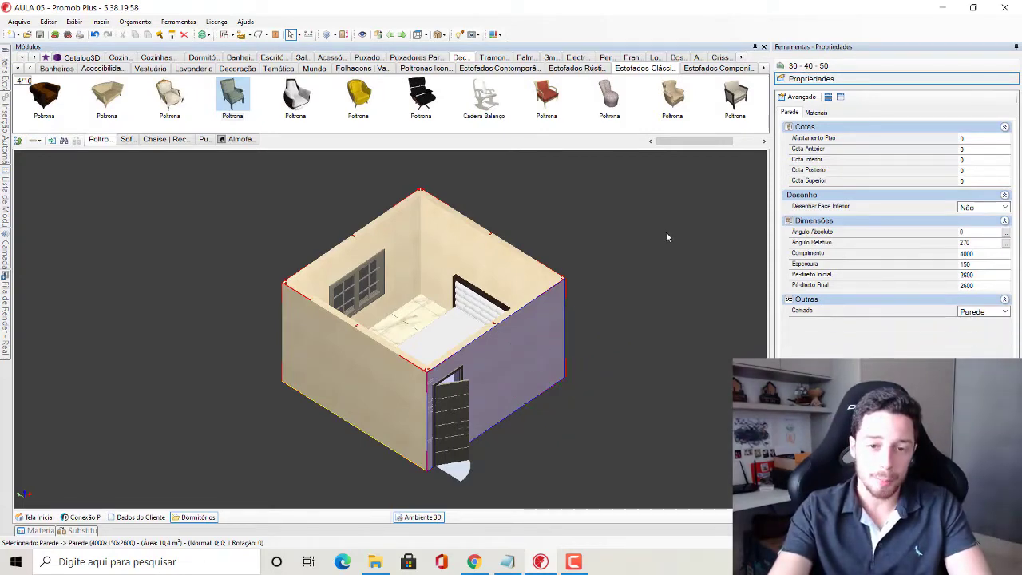
click(520, 342)
right_click(520, 347)
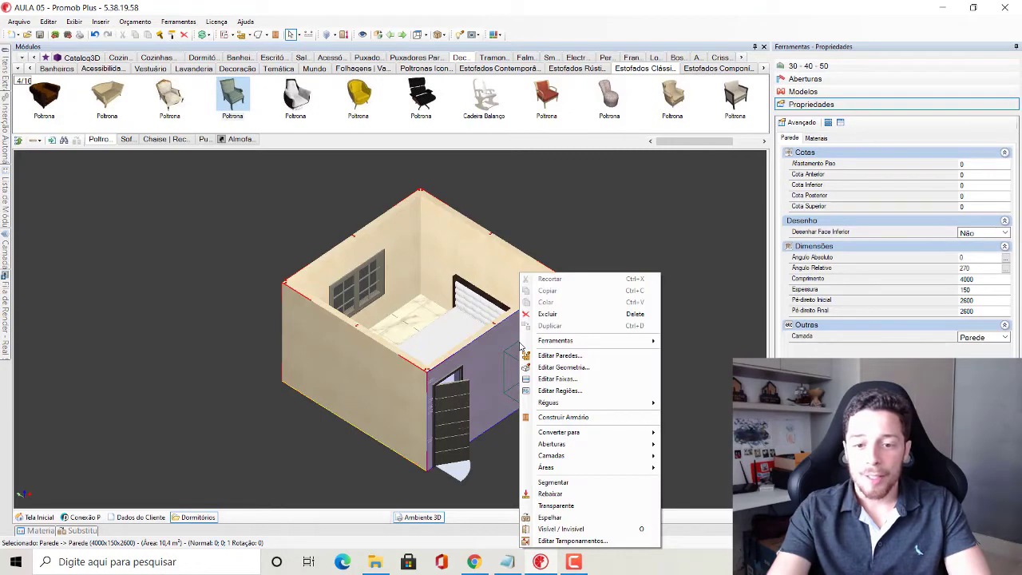
click(567, 497)
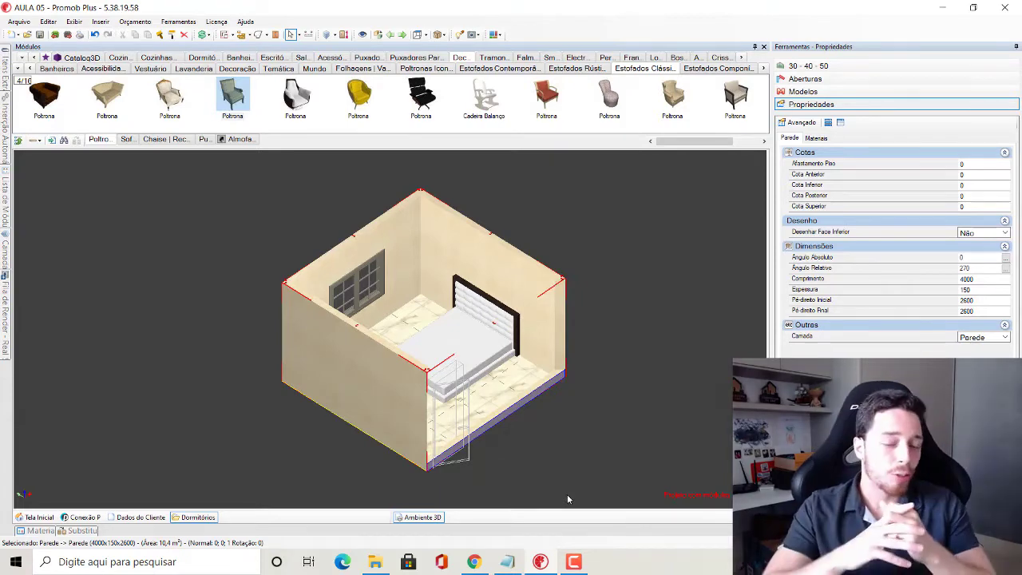
click(568, 499)
Step: View the room interior with the door wall lowered, and restore that wall to full height
middle_drag(639, 390, 545, 376)
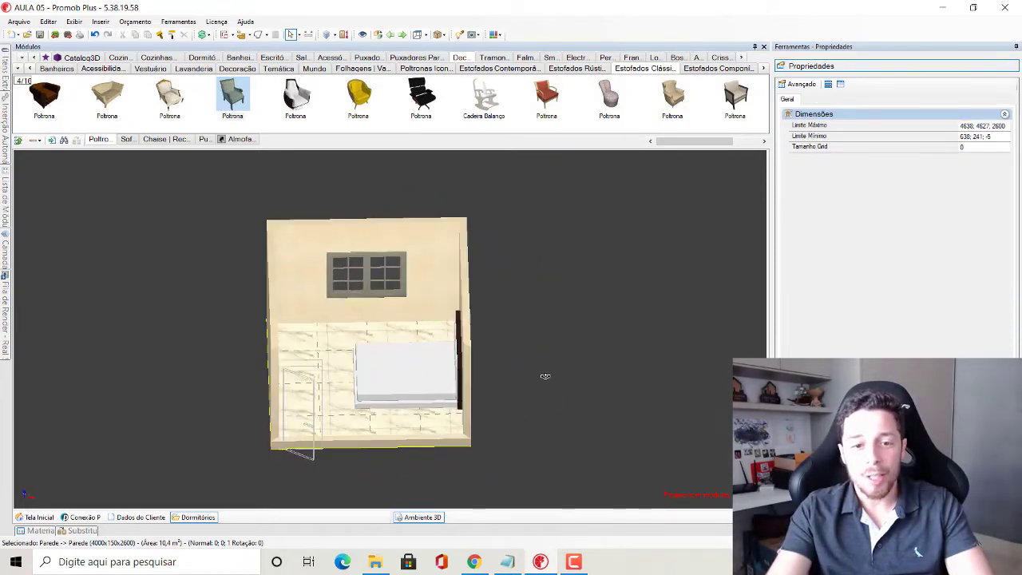
scroll(351, 429, up, 3)
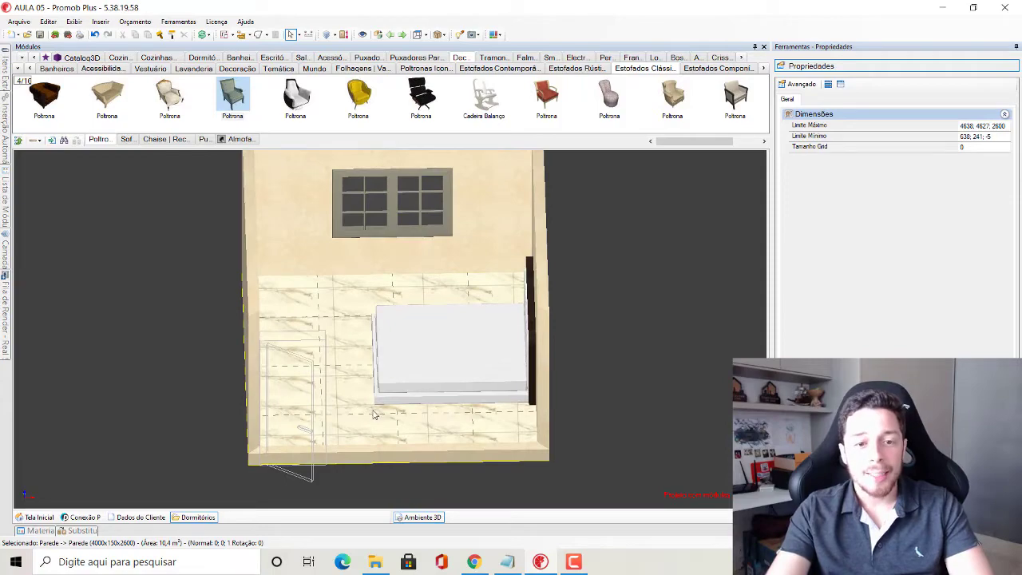
middle_drag(373, 415, 437, 425)
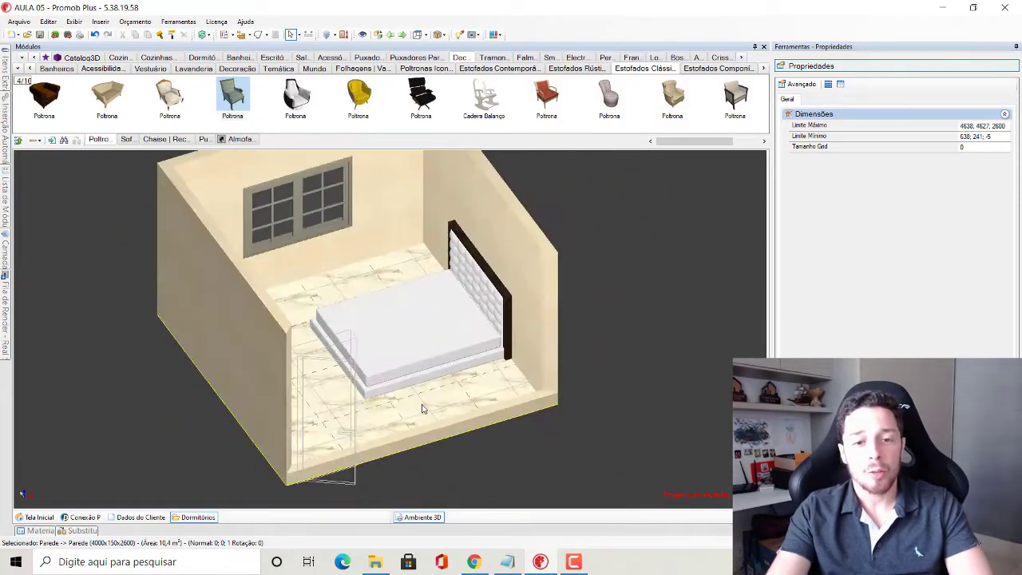
click(467, 430)
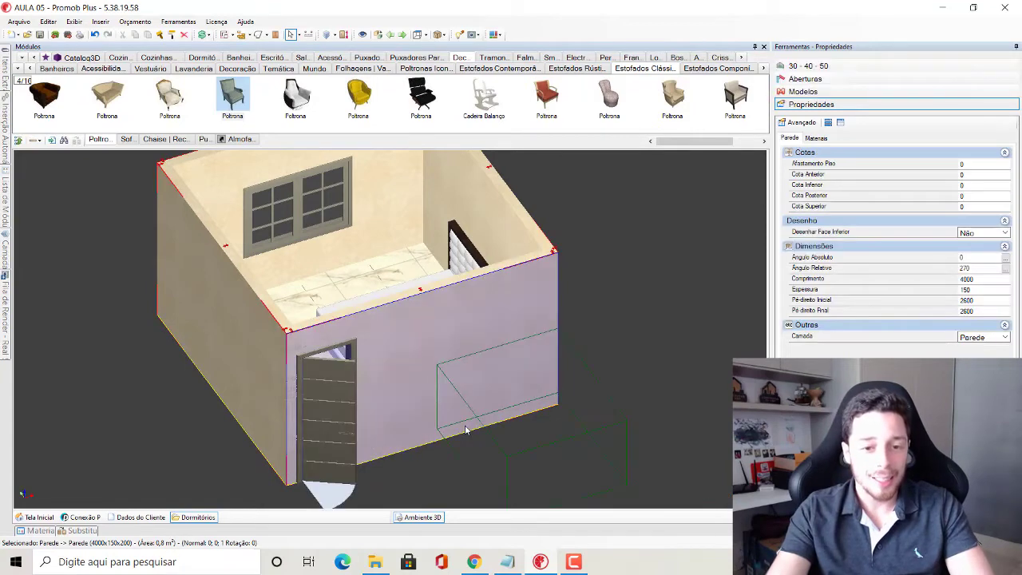
click(625, 353)
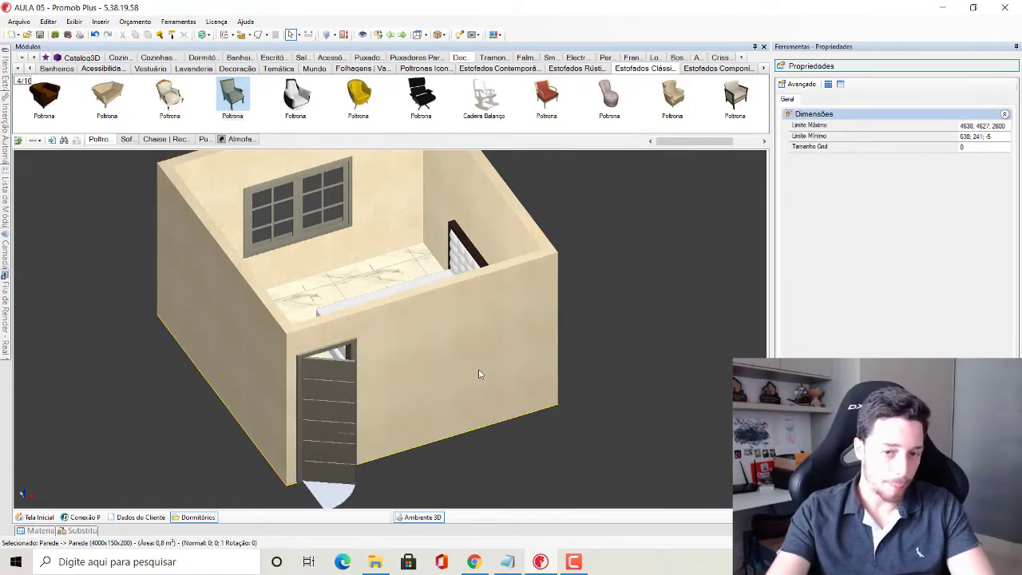
Step: Lower the wall with the door again to open the view towards the wall facing the bed
right_click(479, 374)
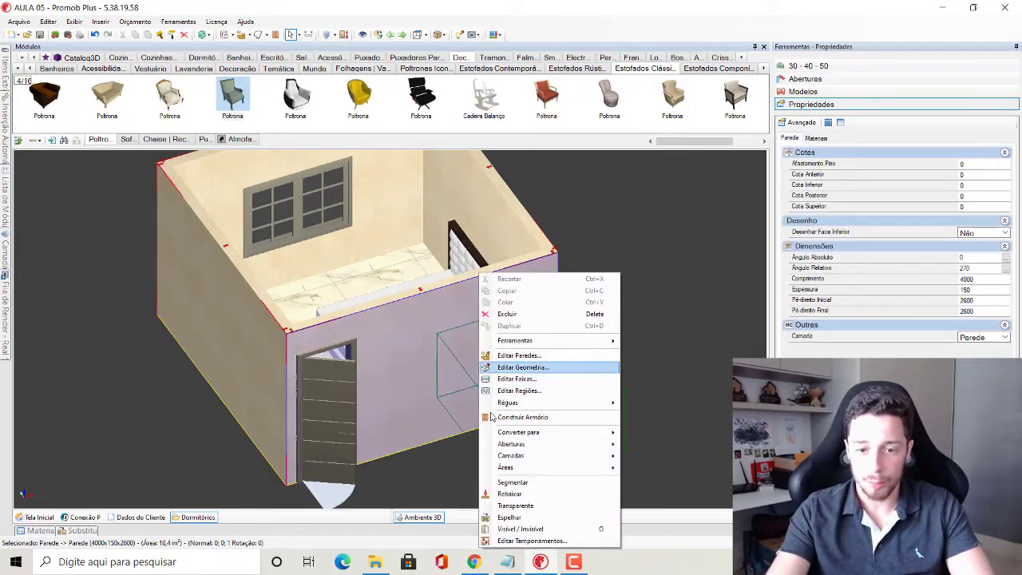
click(542, 485)
middle_drag(541, 485, 591, 375)
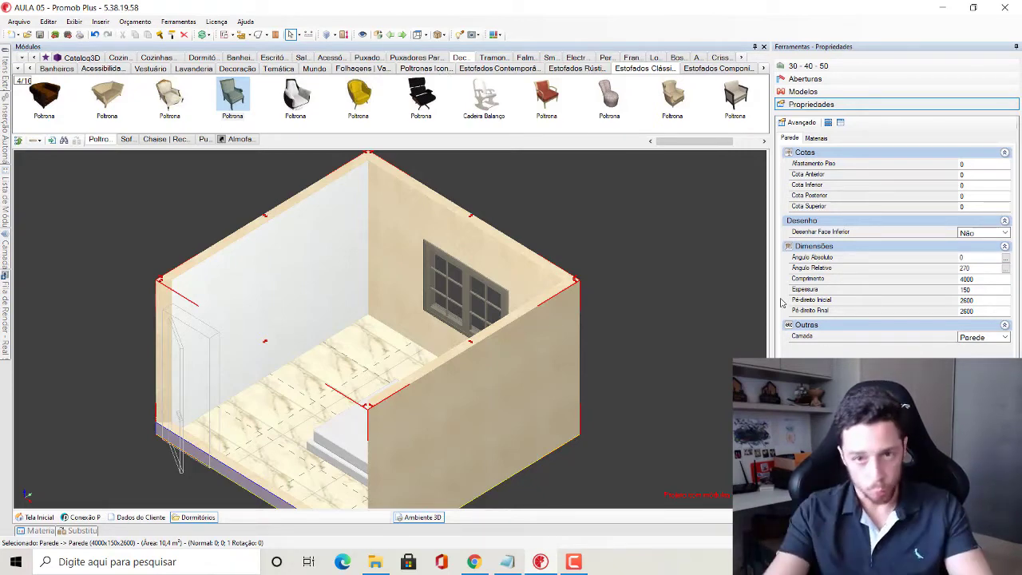
Step: Open the LED TV models of the Eletrônicos category in the module library
click(763, 70)
click(764, 70)
click(763, 70)
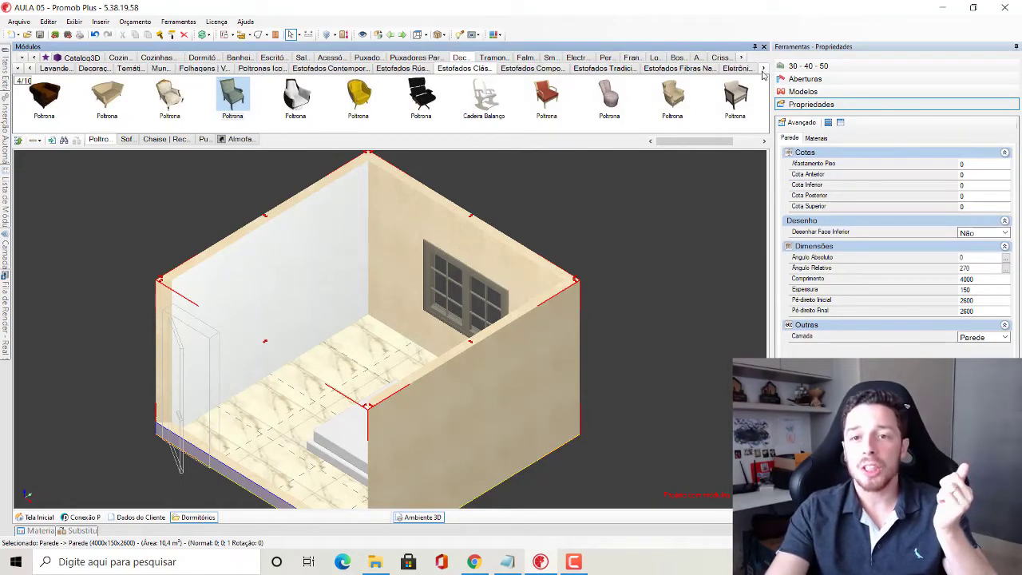
click(763, 71)
click(764, 70)
click(763, 71)
click(764, 70)
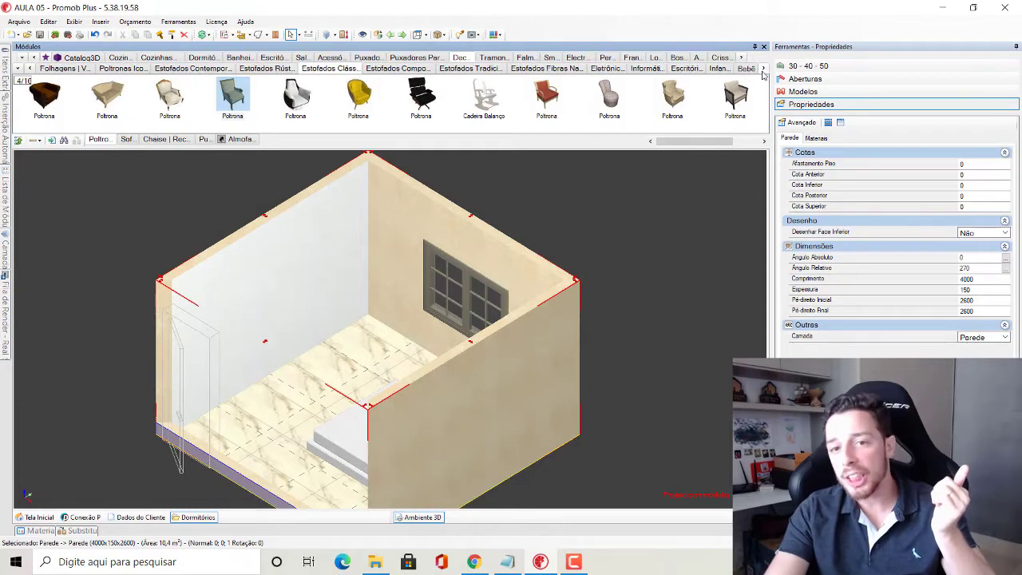
click(610, 69)
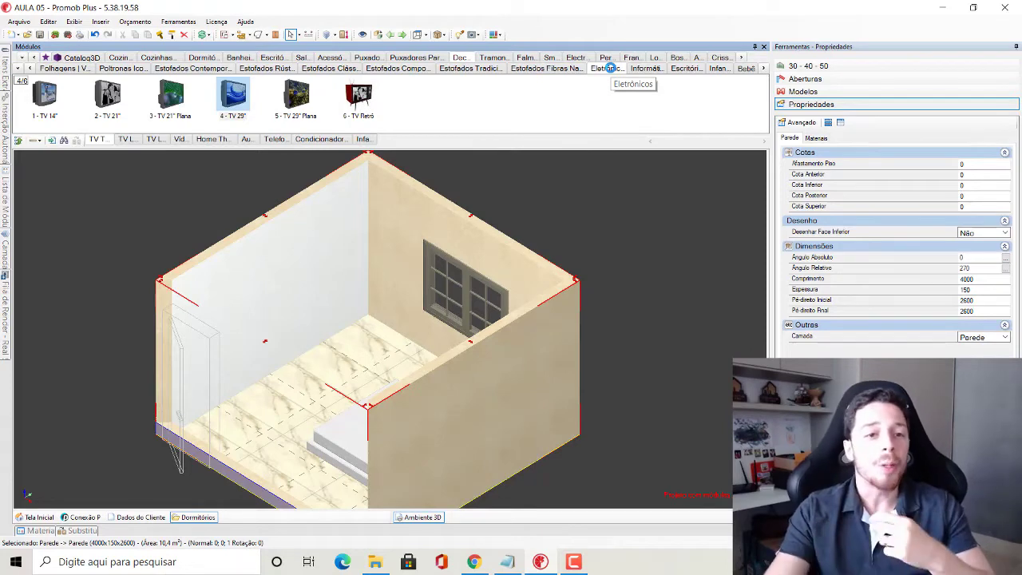
click(155, 141)
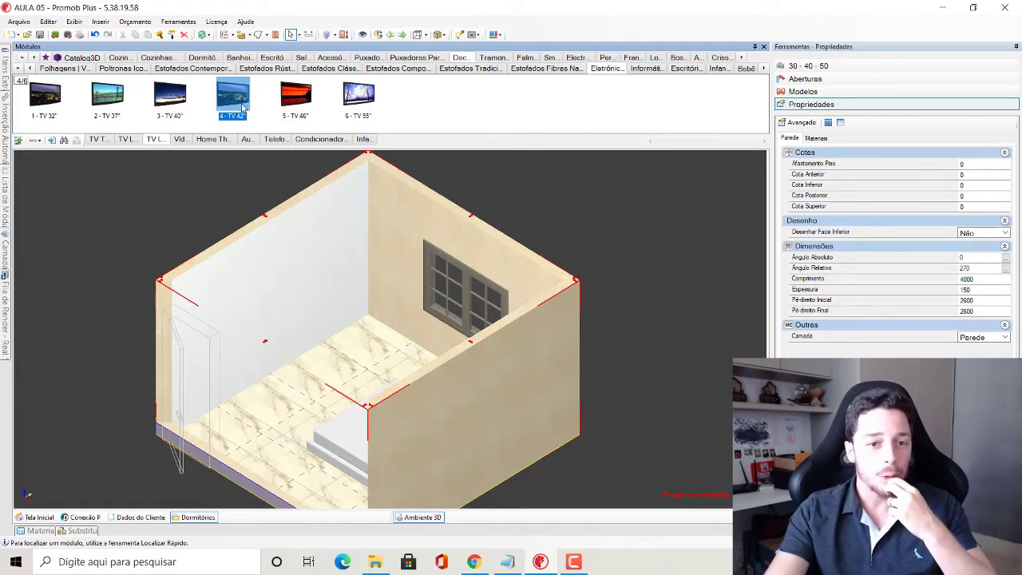
Step: Try the 4 - TV 42" module on the wall facing the bed, about 945 mm above the floor, and delete it
drag(245, 107, 258, 336)
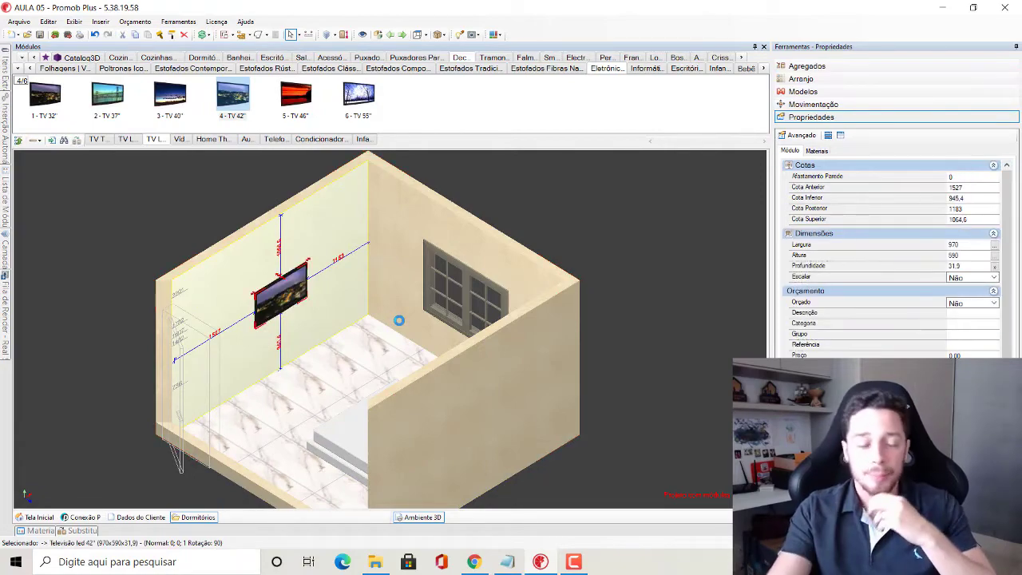
middle_drag(327, 342, 388, 341)
key(Delete)
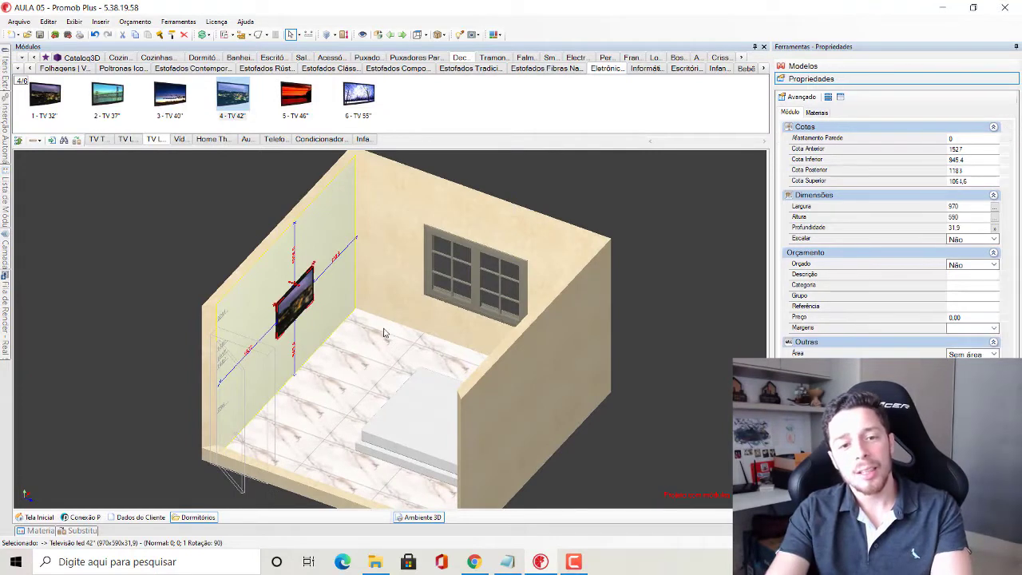
Step: Place the 6 - TV 55" module on the wall facing the bed, about 877 mm above the floor
drag(350, 96, 299, 273)
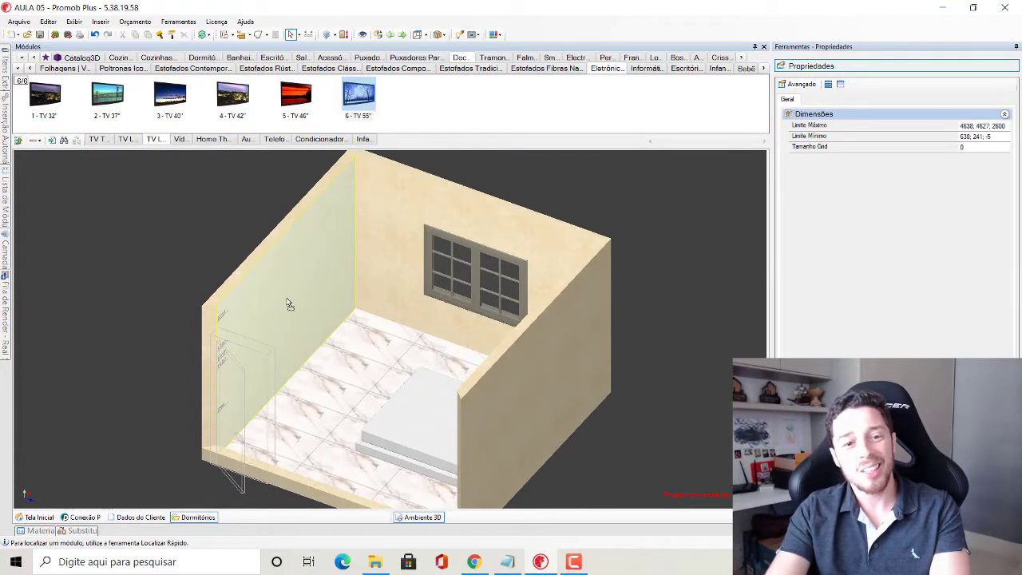
drag(290, 310, 297, 319)
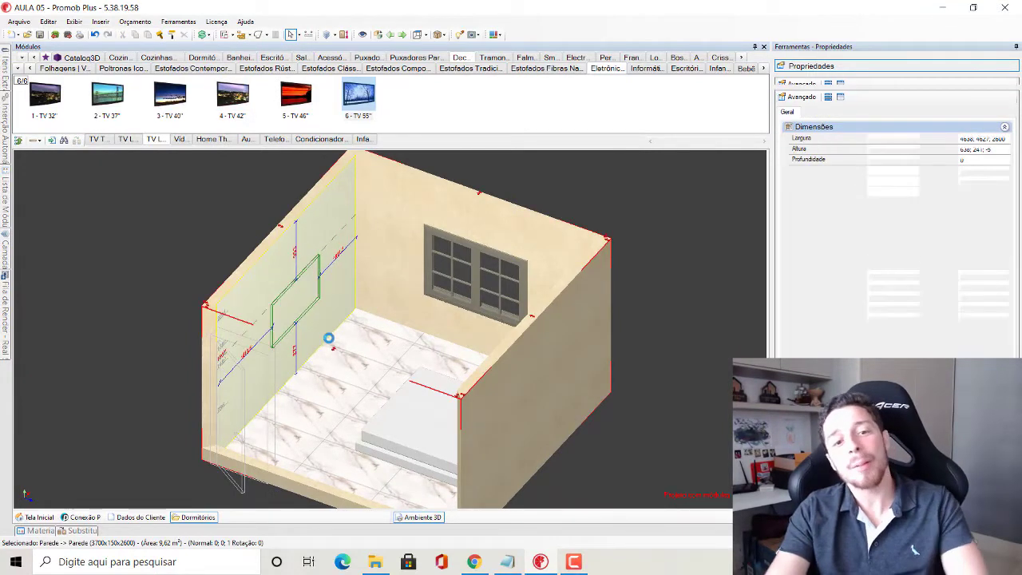
middle_drag(330, 336, 284, 384)
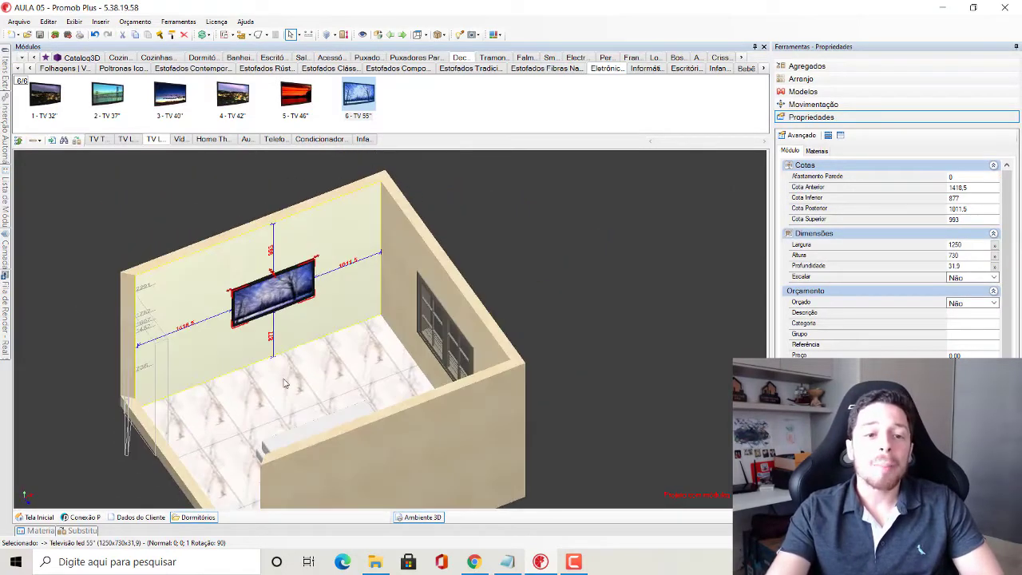
Step: Center the 55" TV horizontally on its wall with Centralizar X
right_click(268, 300)
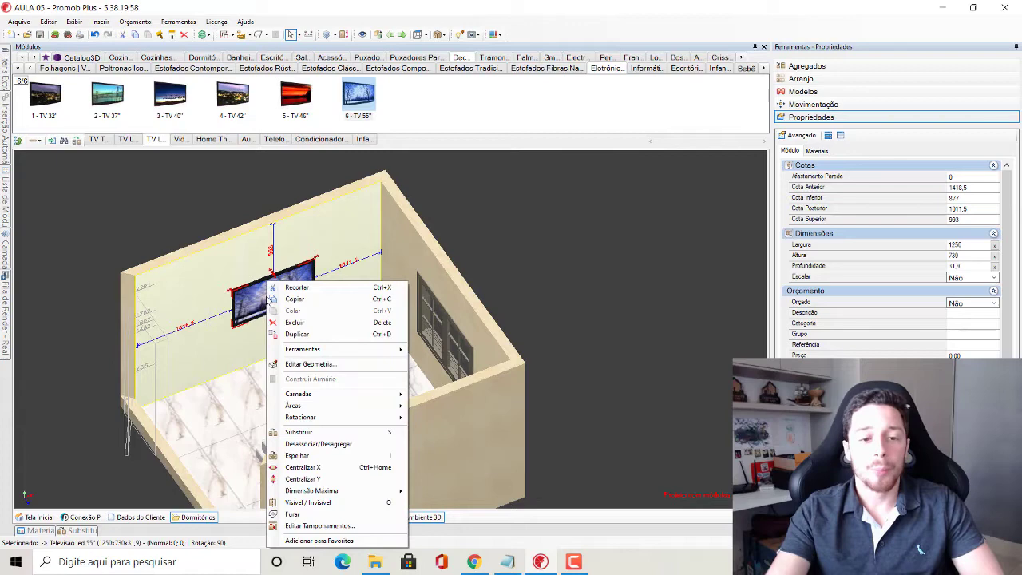
click(342, 470)
click(473, 279)
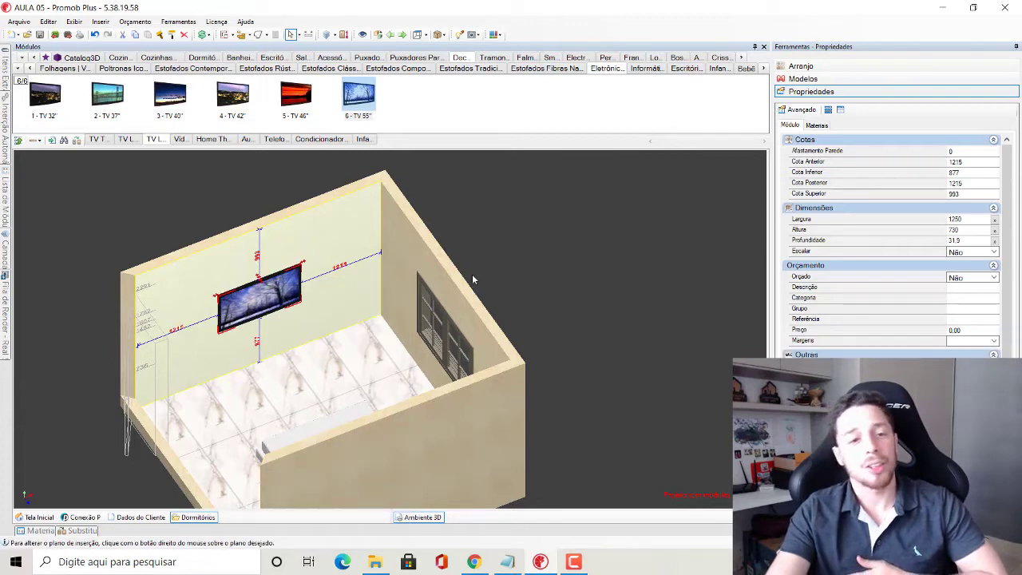
Step: Open the Condicionador group of the Eletrônicos category and bring its air conditioner models into view
middle_drag(475, 279, 517, 302)
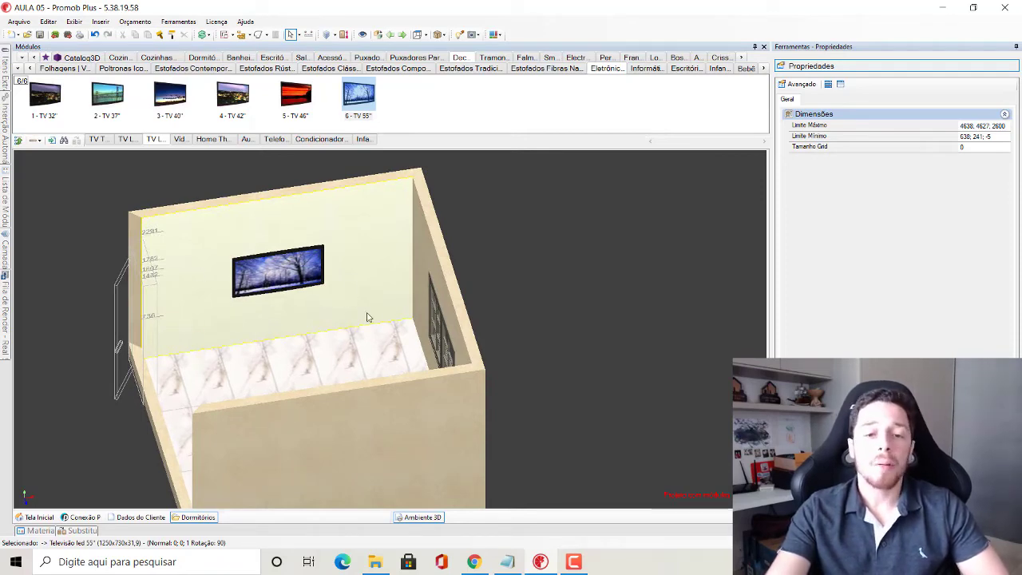
middle_drag(367, 317, 397, 268)
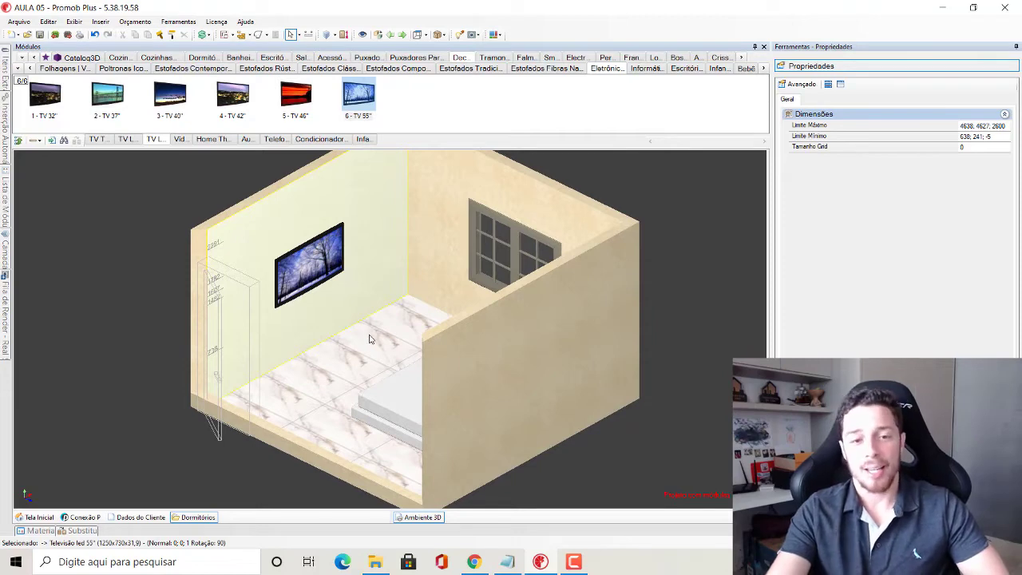
middle_drag(369, 339, 401, 337)
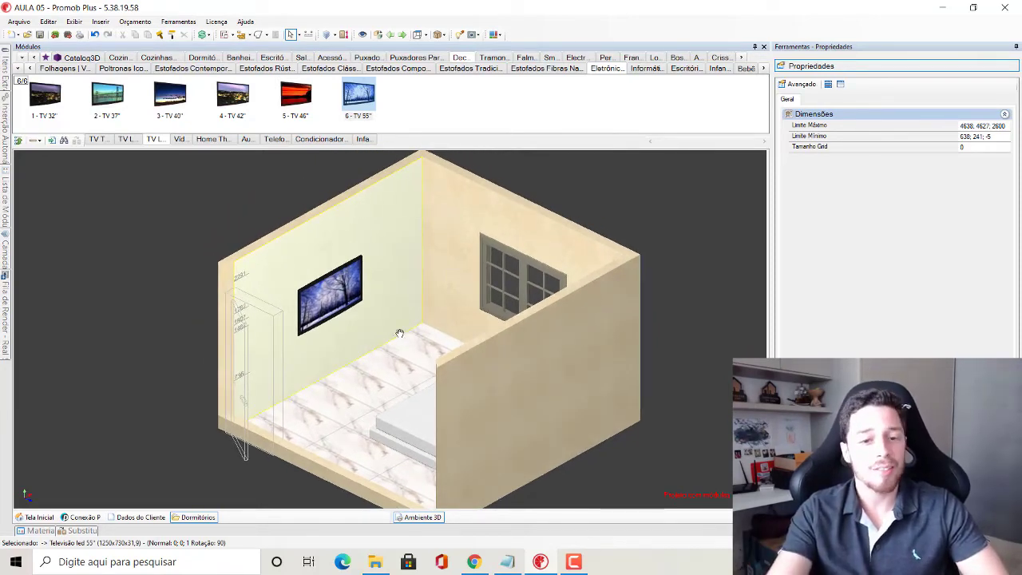
middle_drag(400, 333, 424, 327)
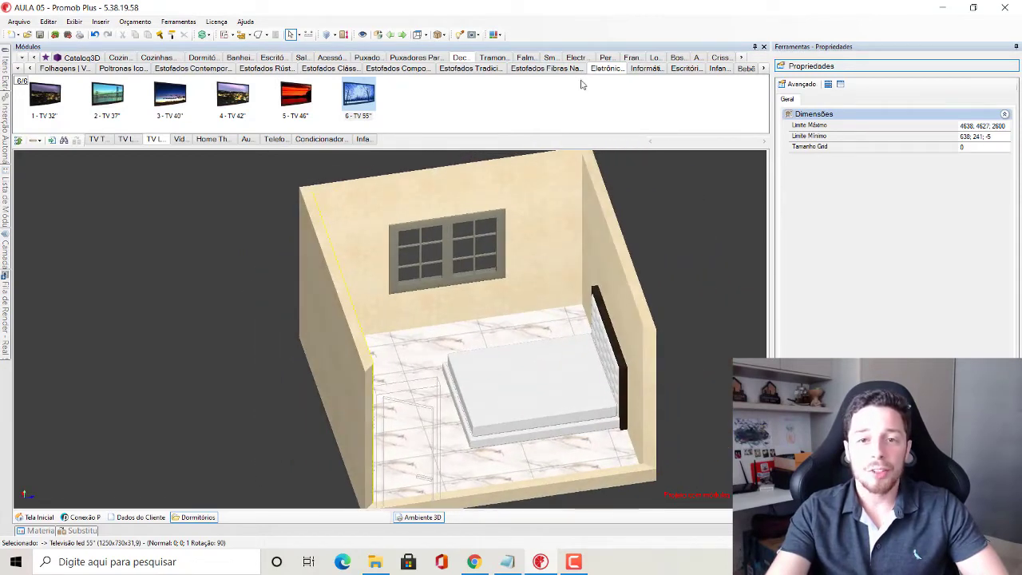
click(320, 139)
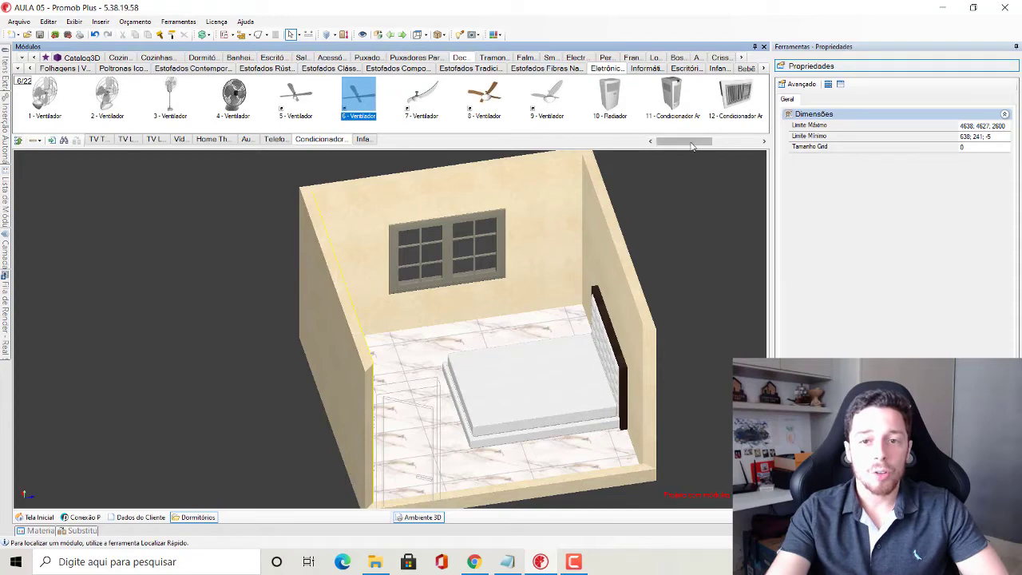
drag(685, 141, 750, 140)
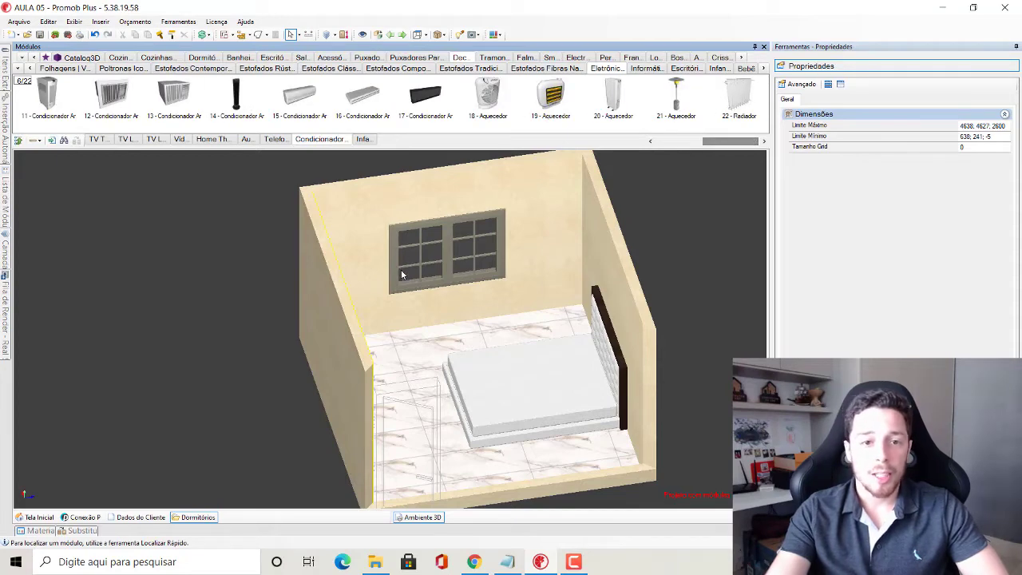
Step: Place the 15 - Condicionador Ar module on the window wall near the headboard corner, about 2041 mm above the floor
middle_drag(406, 274, 363, 319)
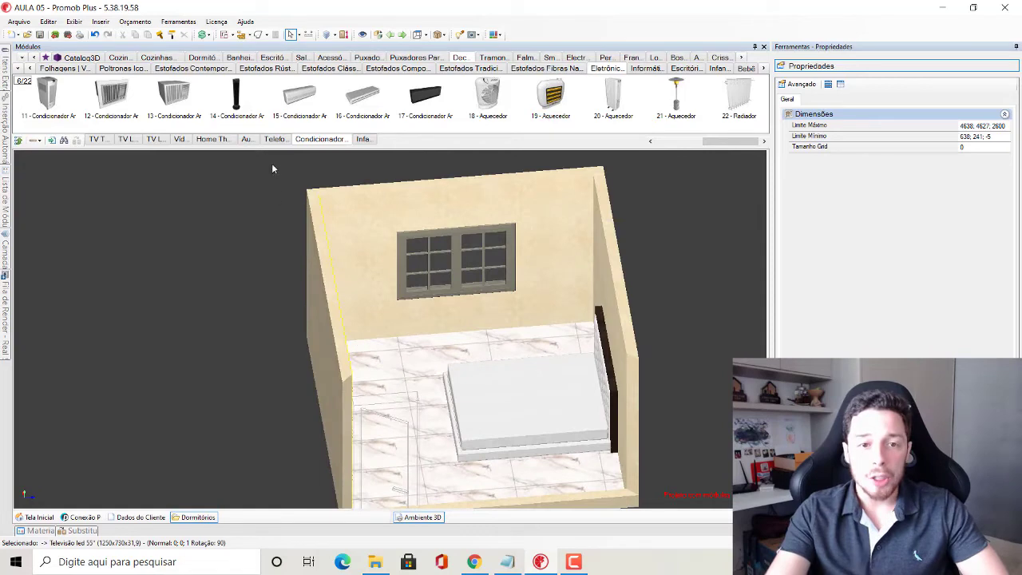
click(304, 98)
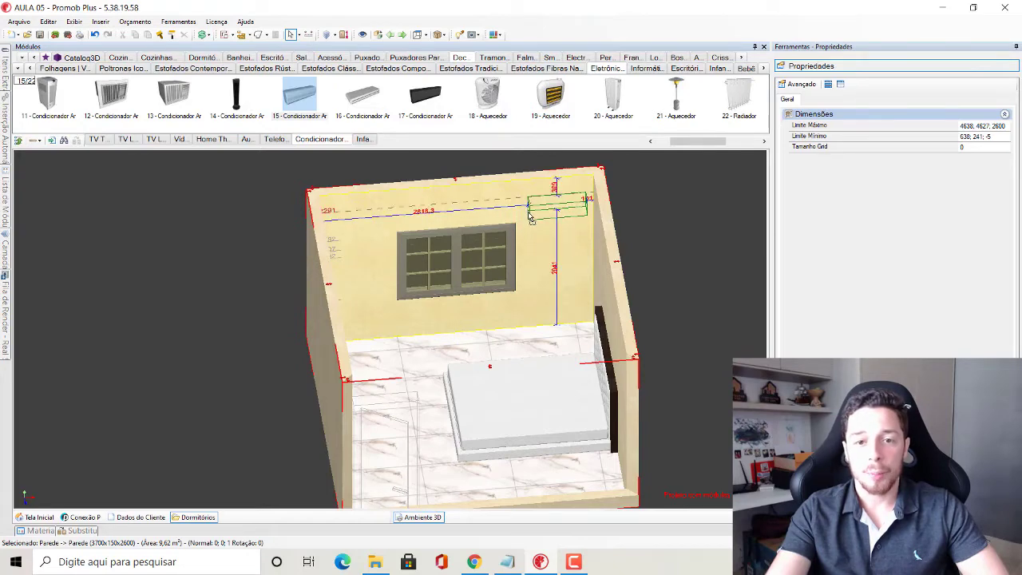
click(532, 212)
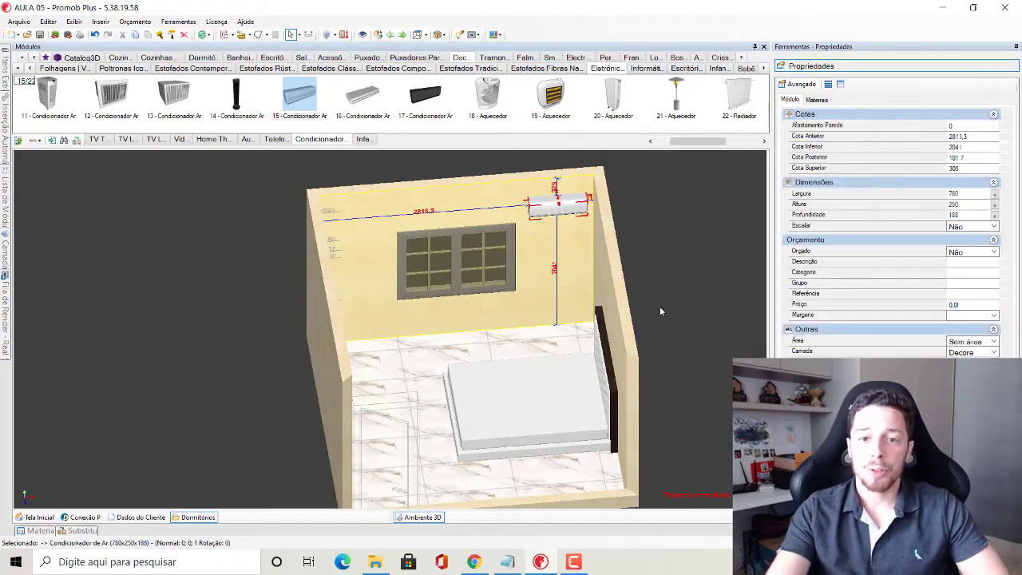
Step: Select the 55" TV on the wall and examine its clearance, dimension and position properties
middle_drag(655, 327, 523, 359)
scroll(506, 391, up, 5)
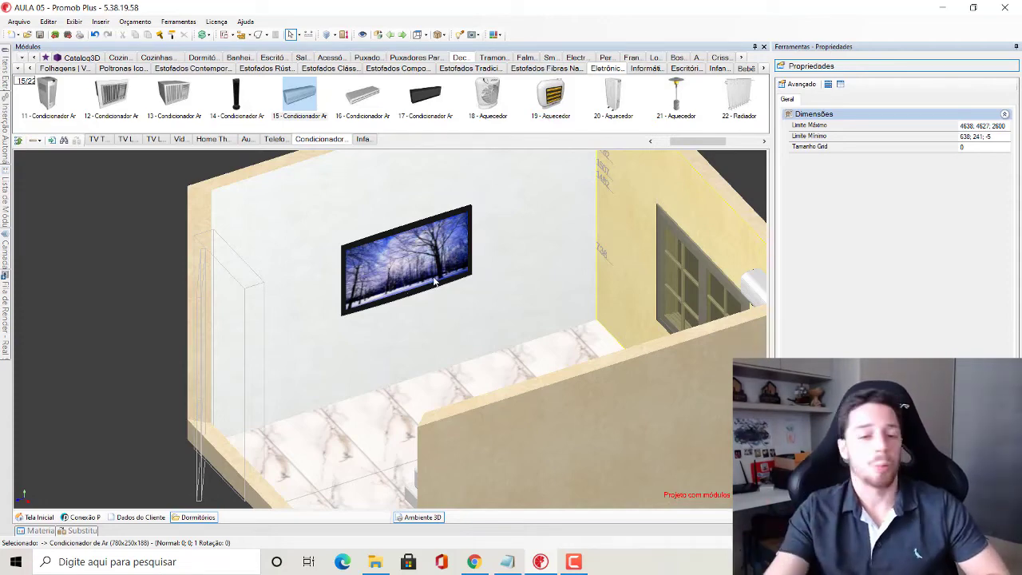
click(435, 281)
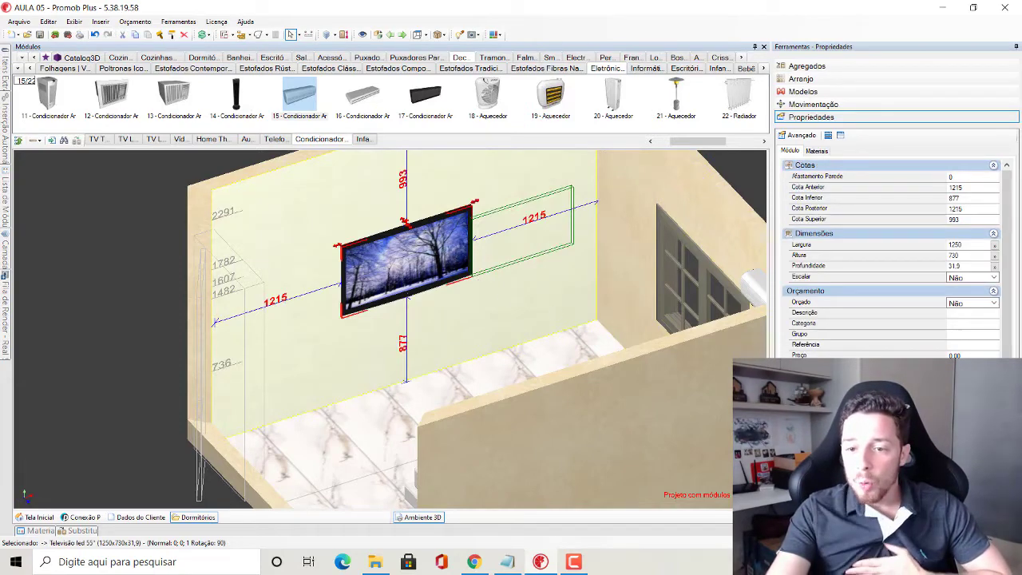
scroll(897, 259, down, 1)
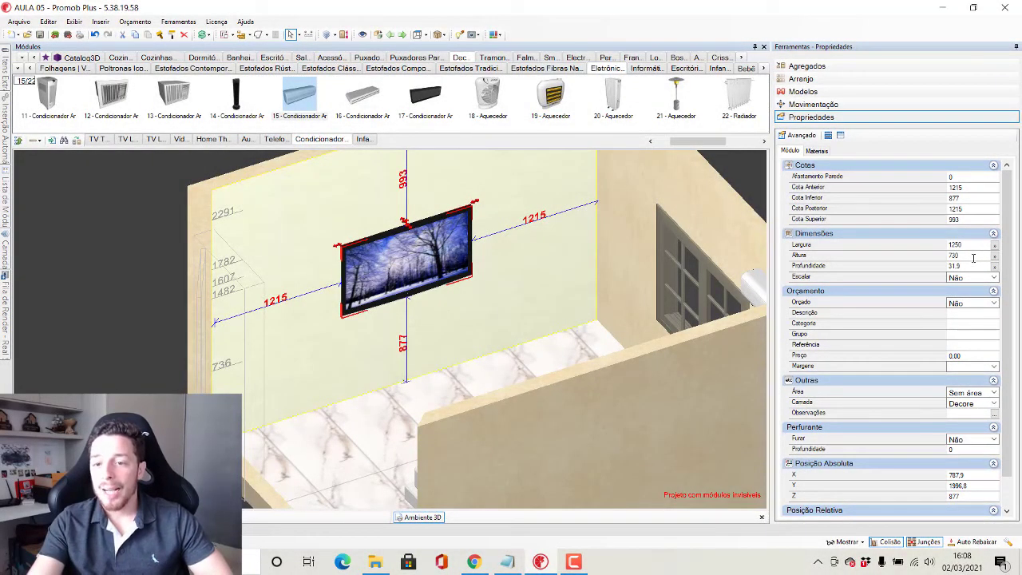
scroll(973, 257, down, 1)
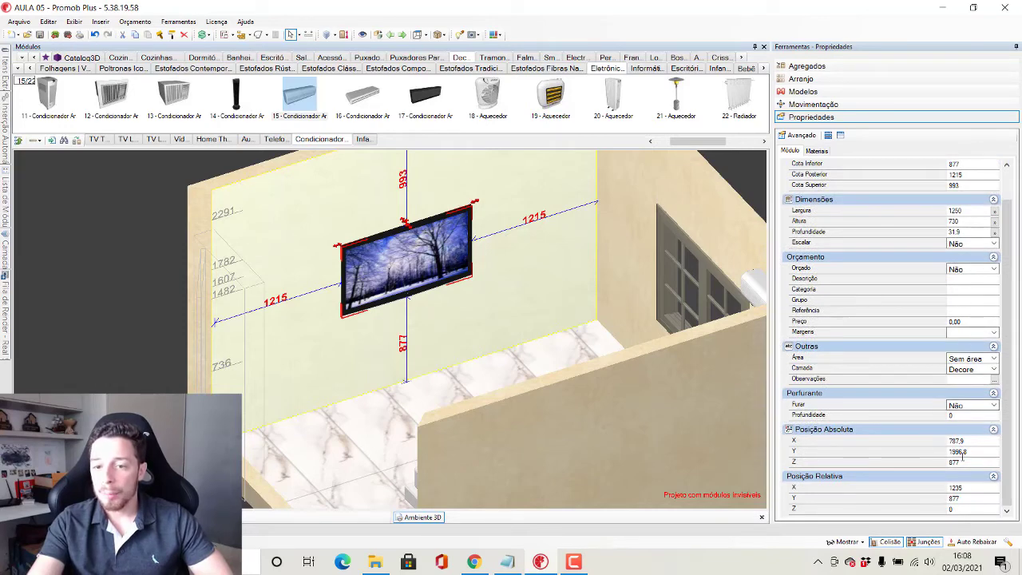
Step: Open the 55" TV's material properties and choose the TELA component for texture editing
click(817, 151)
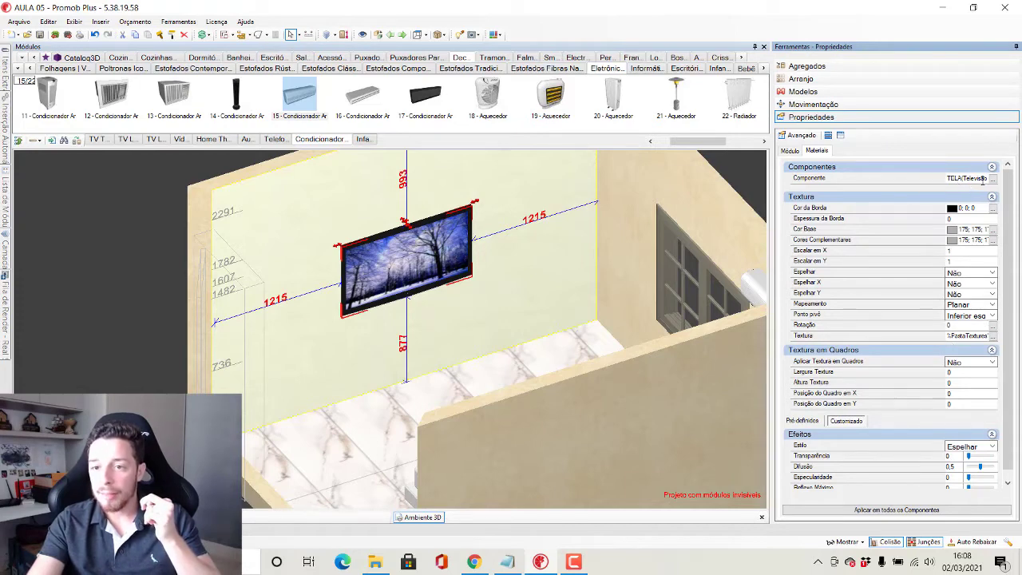
click(993, 178)
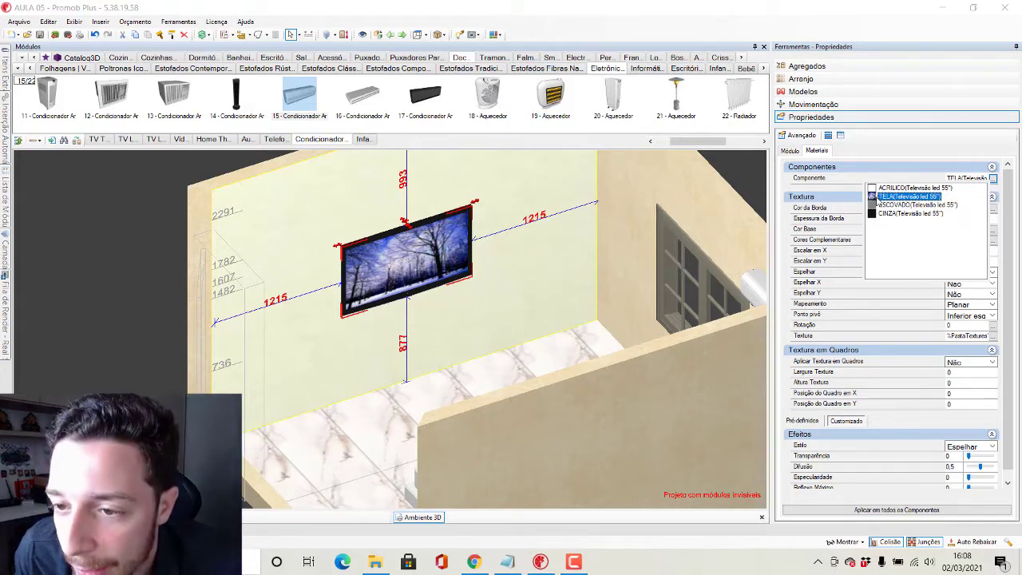
click(905, 174)
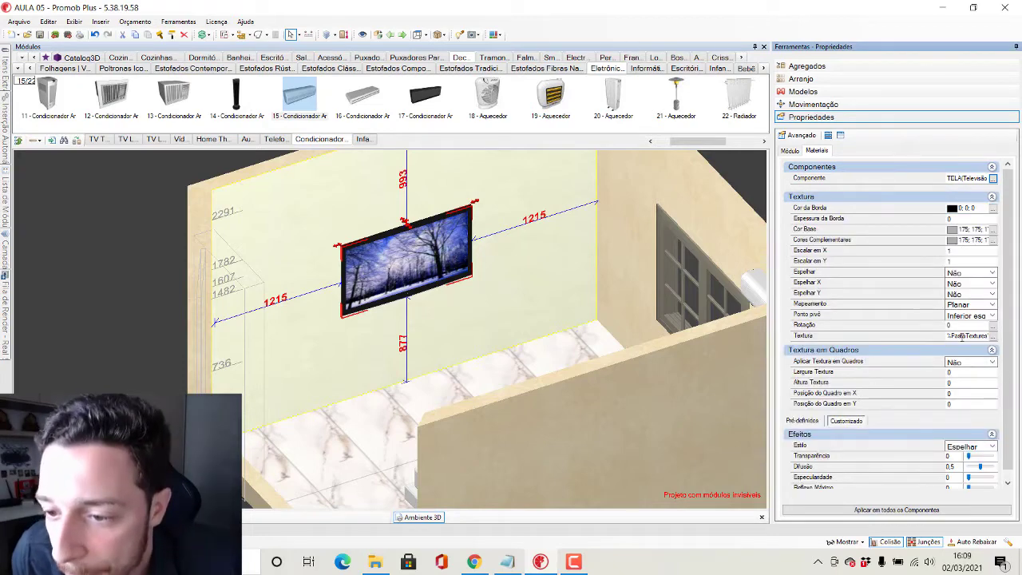
Step: Choose DSC01437.JPG from the Dropbox folder 2.Fotos as the TV screen's texture and accept resizing the image
click(993, 336)
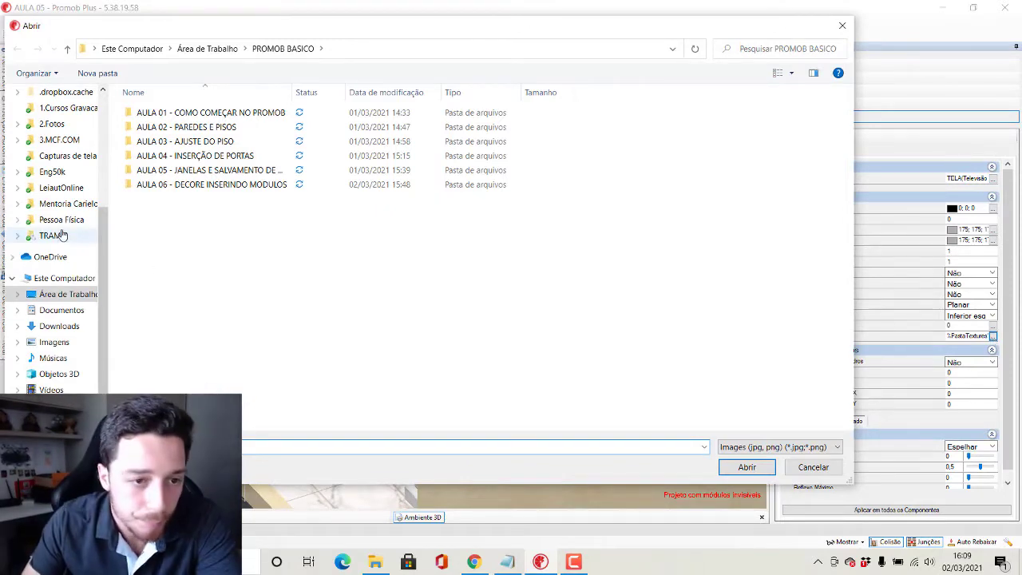
click(52, 125)
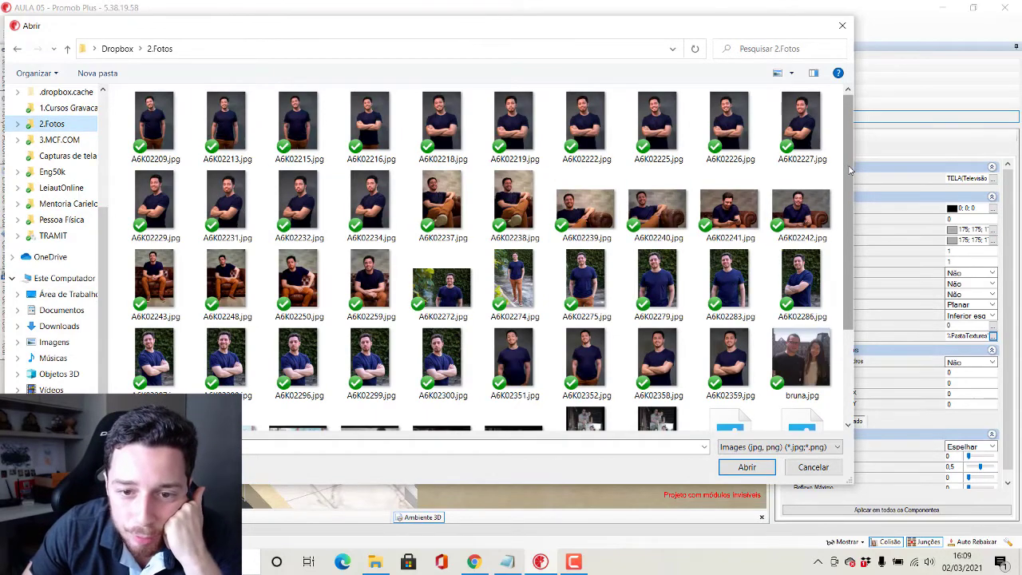
drag(855, 166, 855, 300)
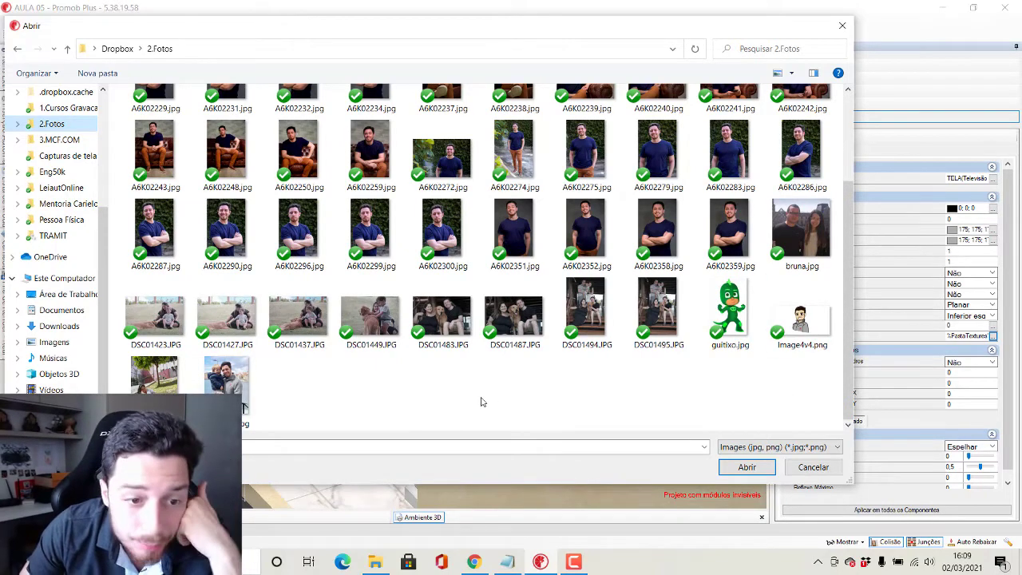
scroll(481, 402, up, 2)
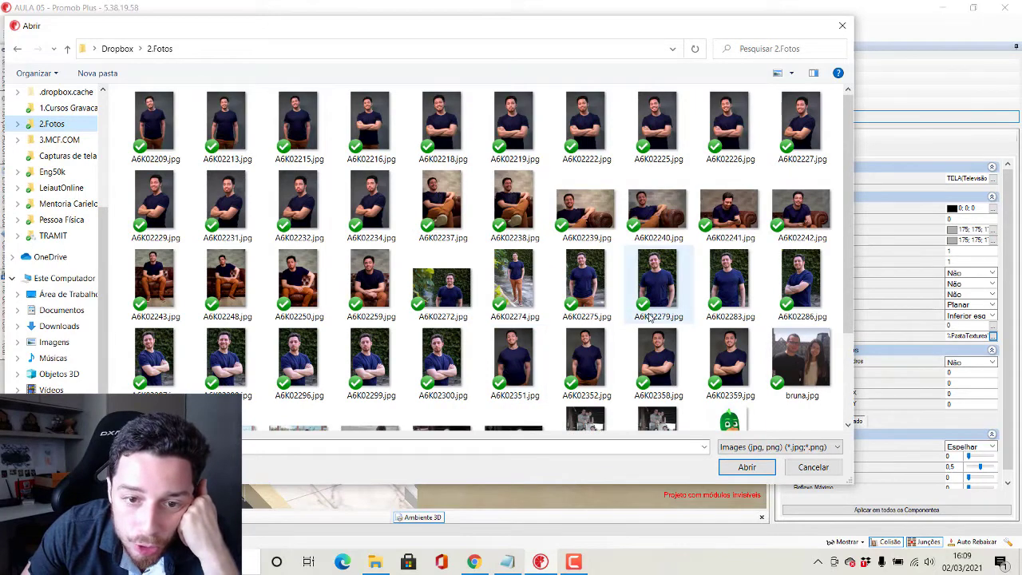
scroll(675, 214, down, 2)
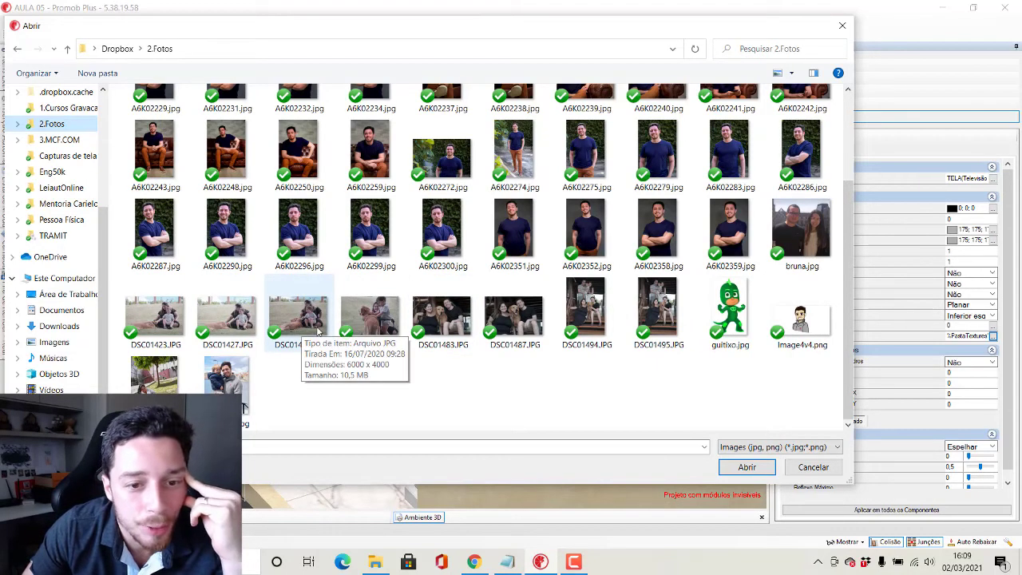
click(369, 319)
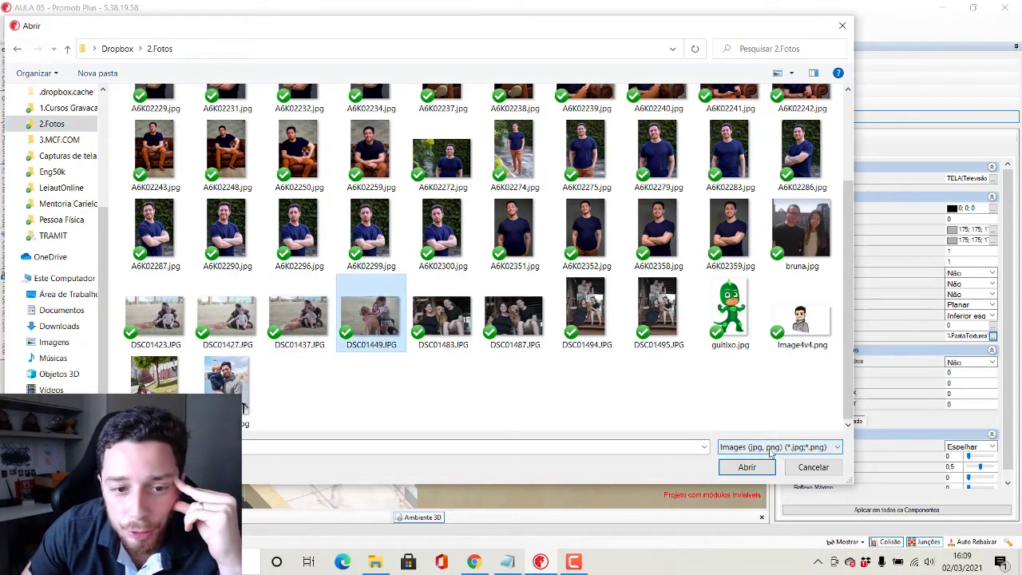
click(331, 352)
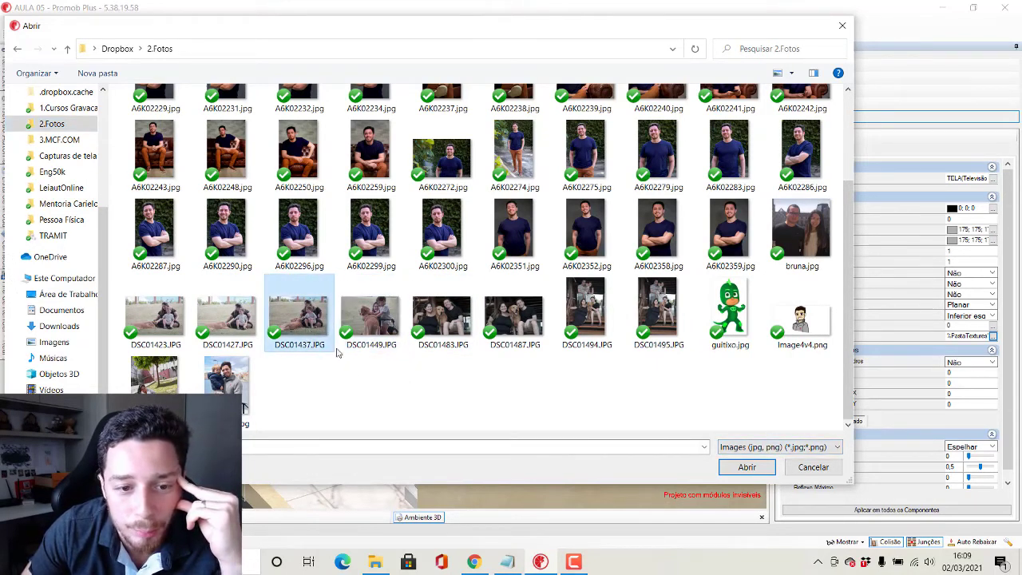
click(772, 471)
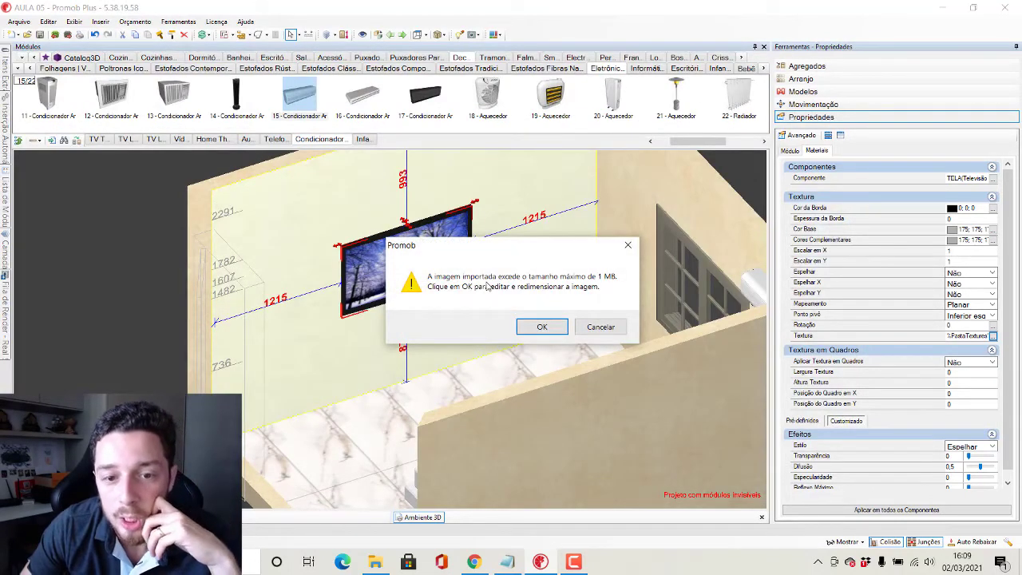
click(543, 328)
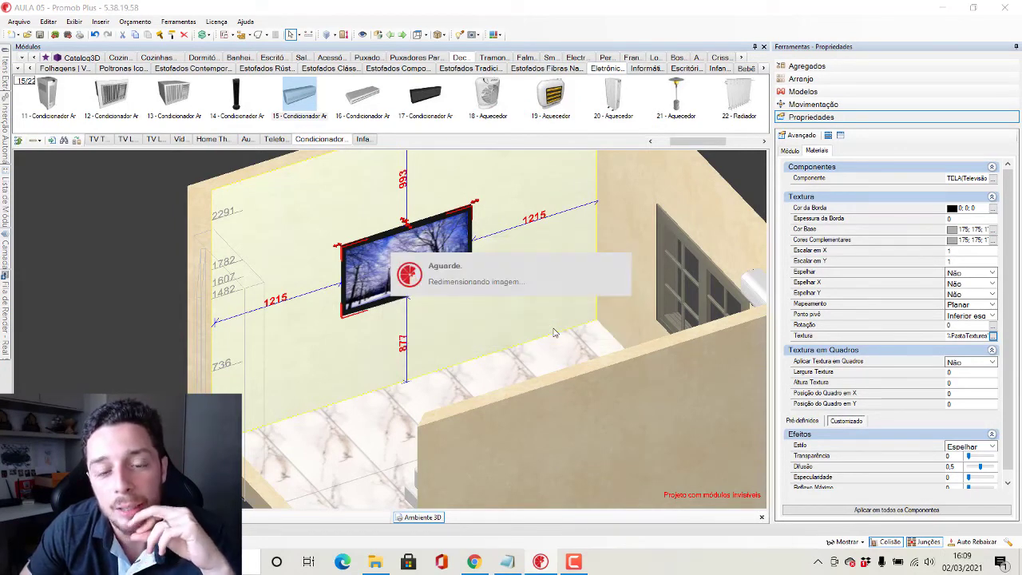